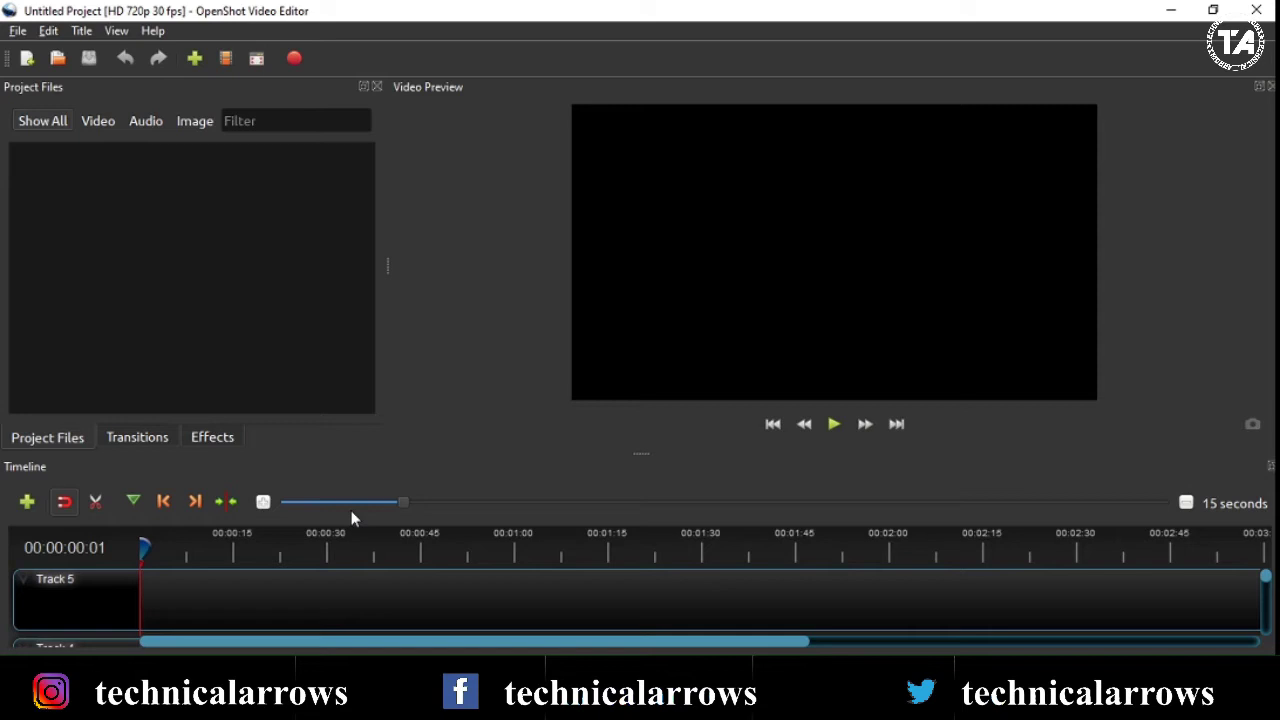
- Start a new animated title using the Zoom to Clapboard template
click(81, 31)
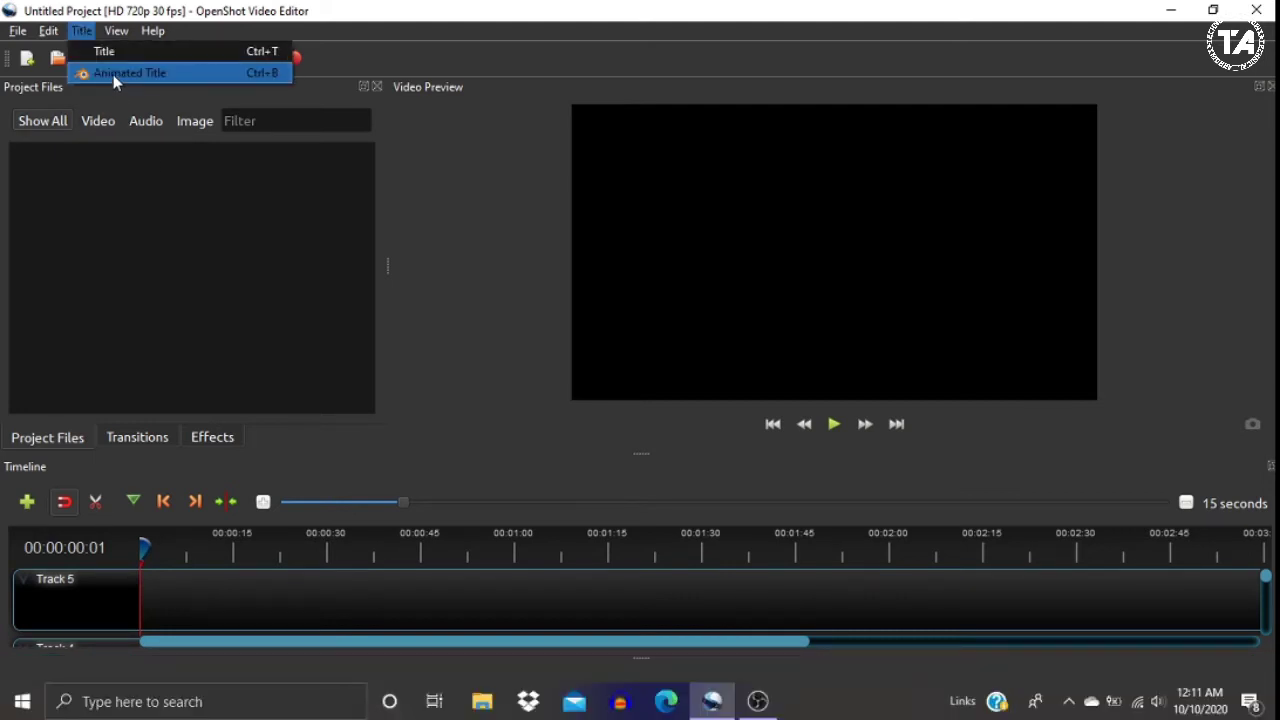
click(113, 74)
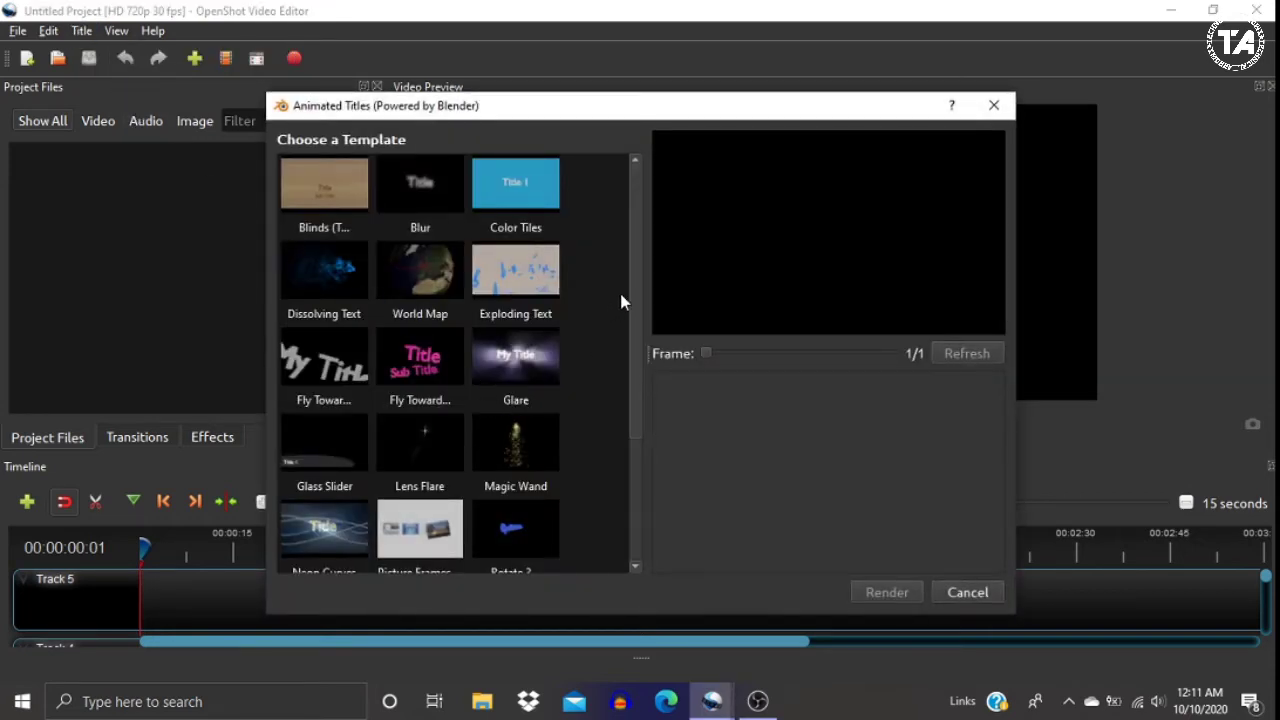
drag(632, 285, 648, 404)
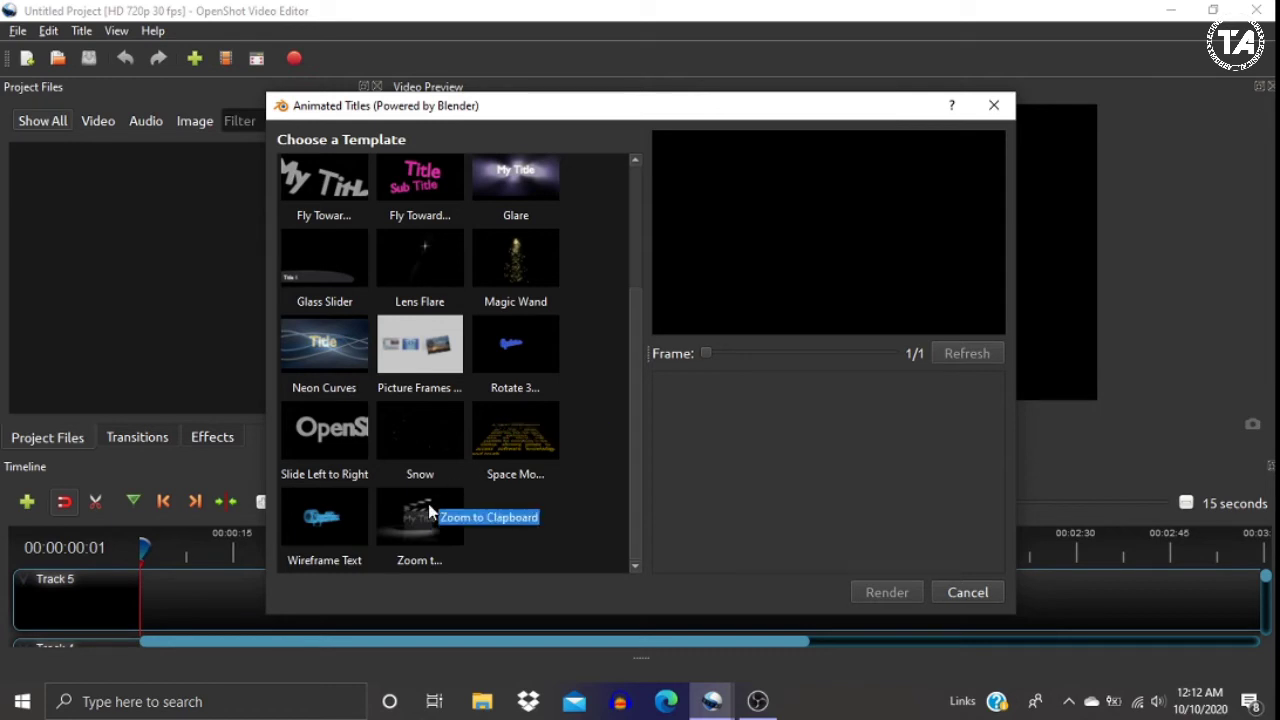
click(428, 505)
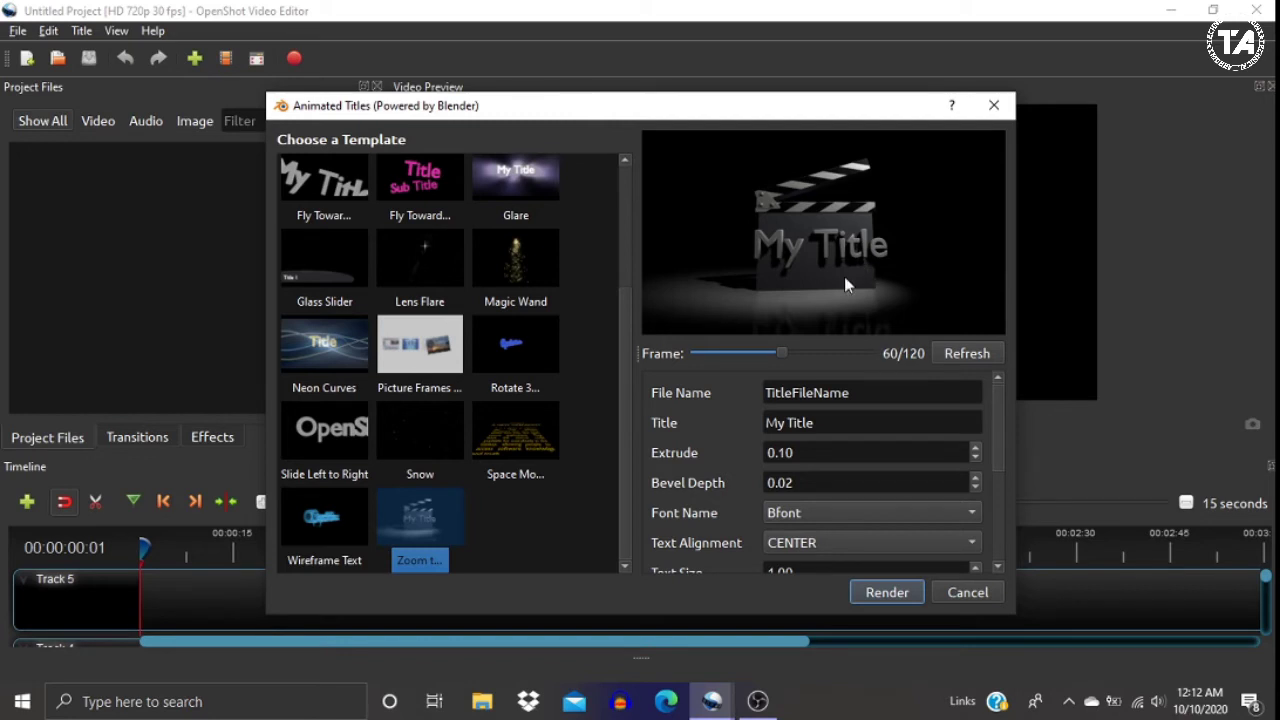
- Replace the clapboard title text with "Technical Arrows" and refresh the preview
click(831, 425)
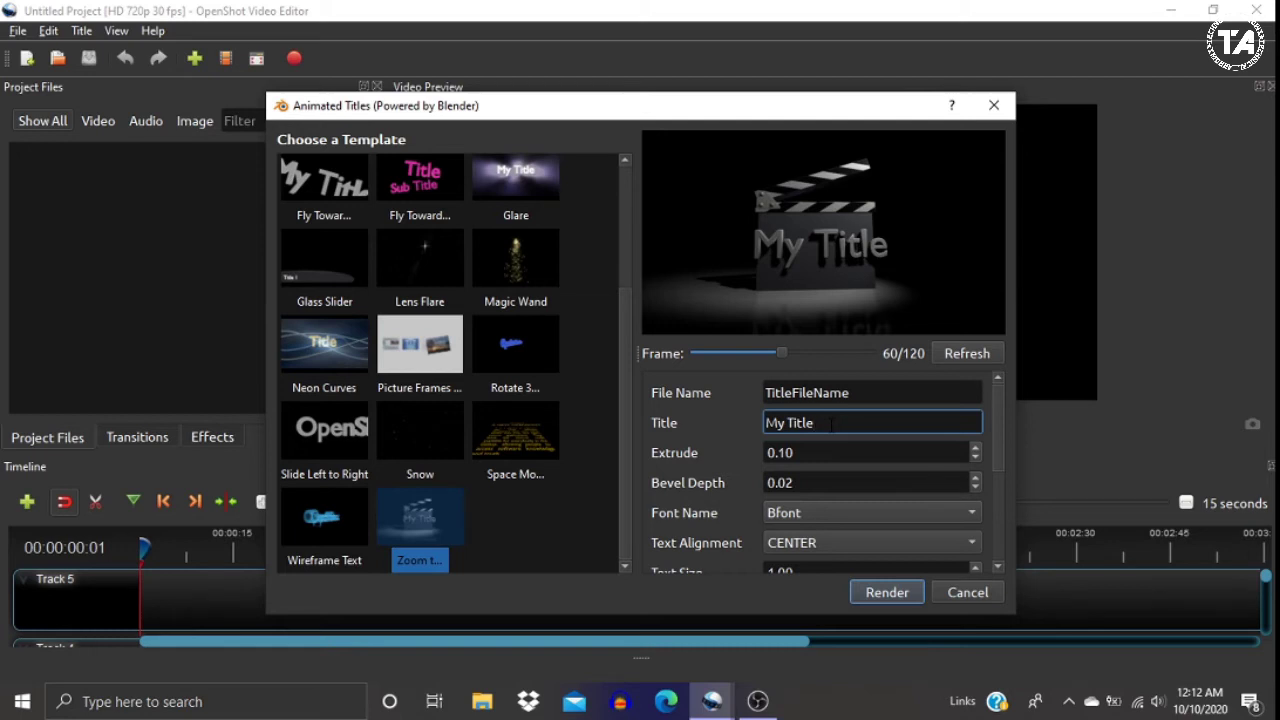
key(BackSpace)
key(BackSpace)
key(BackSpace)
key(BackSpace)
key(BackSpace)
key(BackSpace)
key(BackSpace)
key(BackSpace)
right_click(831, 425)
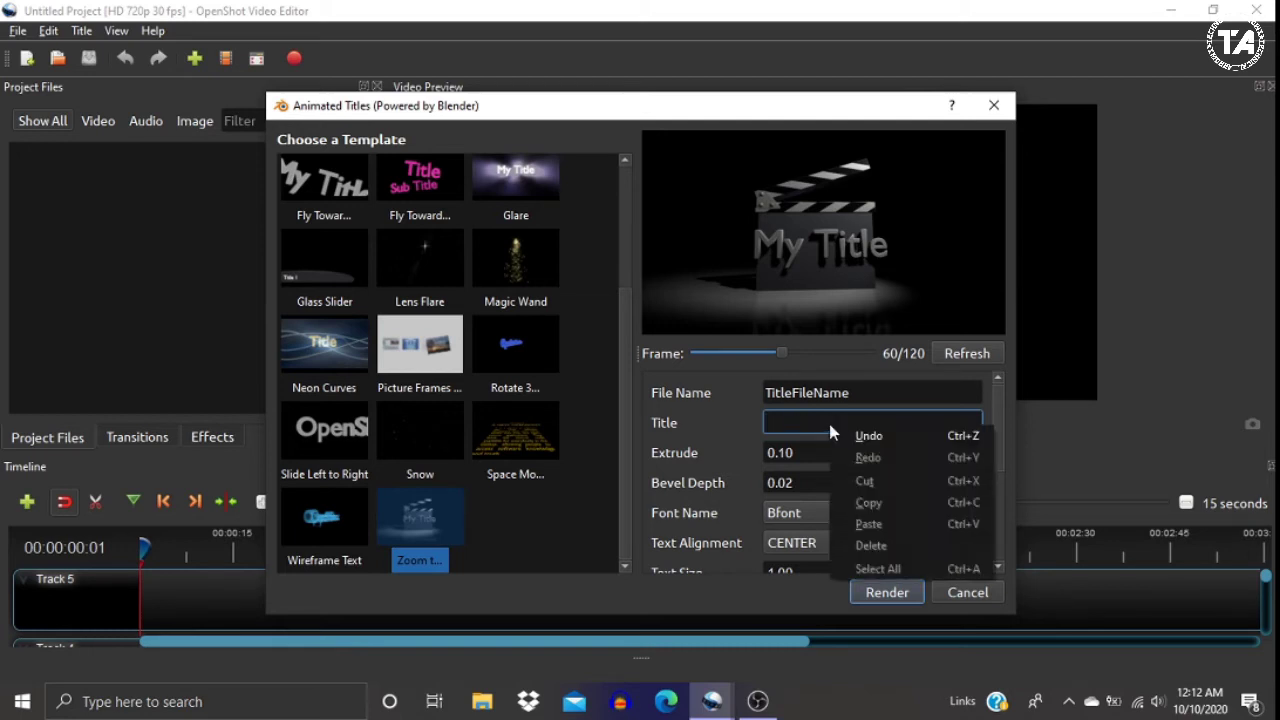
click(808, 424)
text(Te)
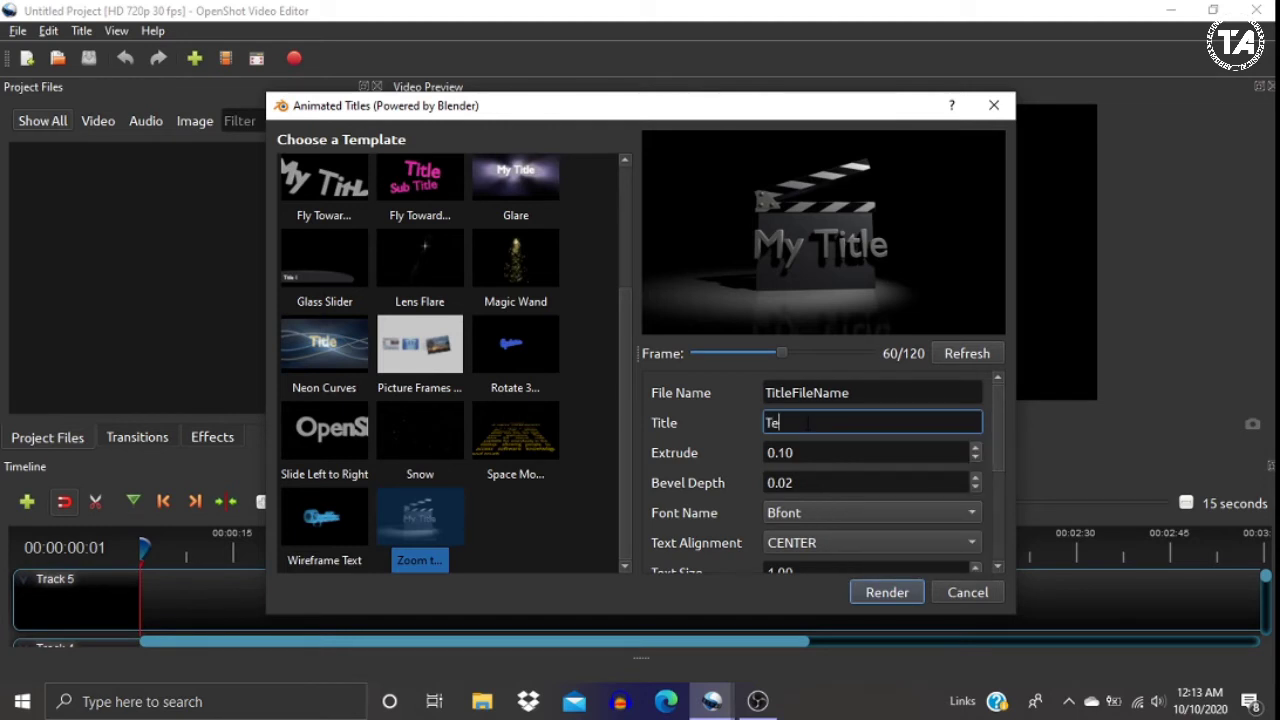
text(chnical Arrows)
click(962, 353)
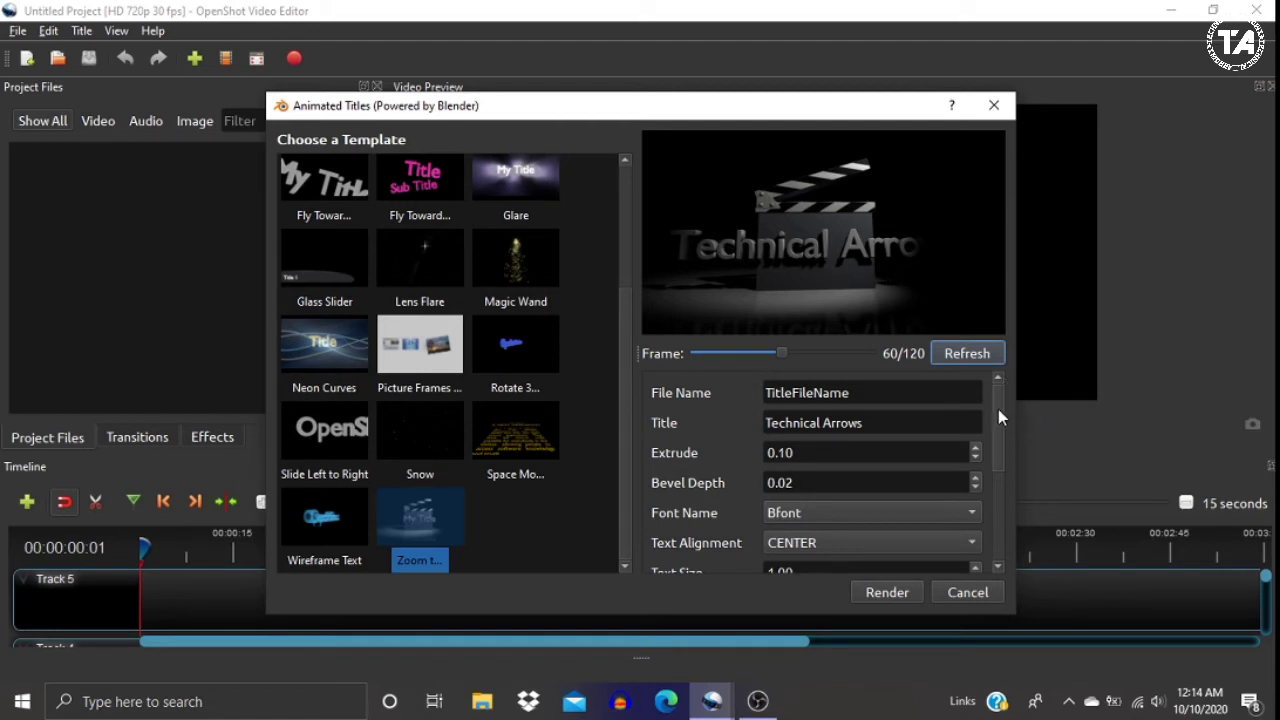
- Set the title's text size to 0.40 and refresh the preview
drag(998, 409, 1005, 446)
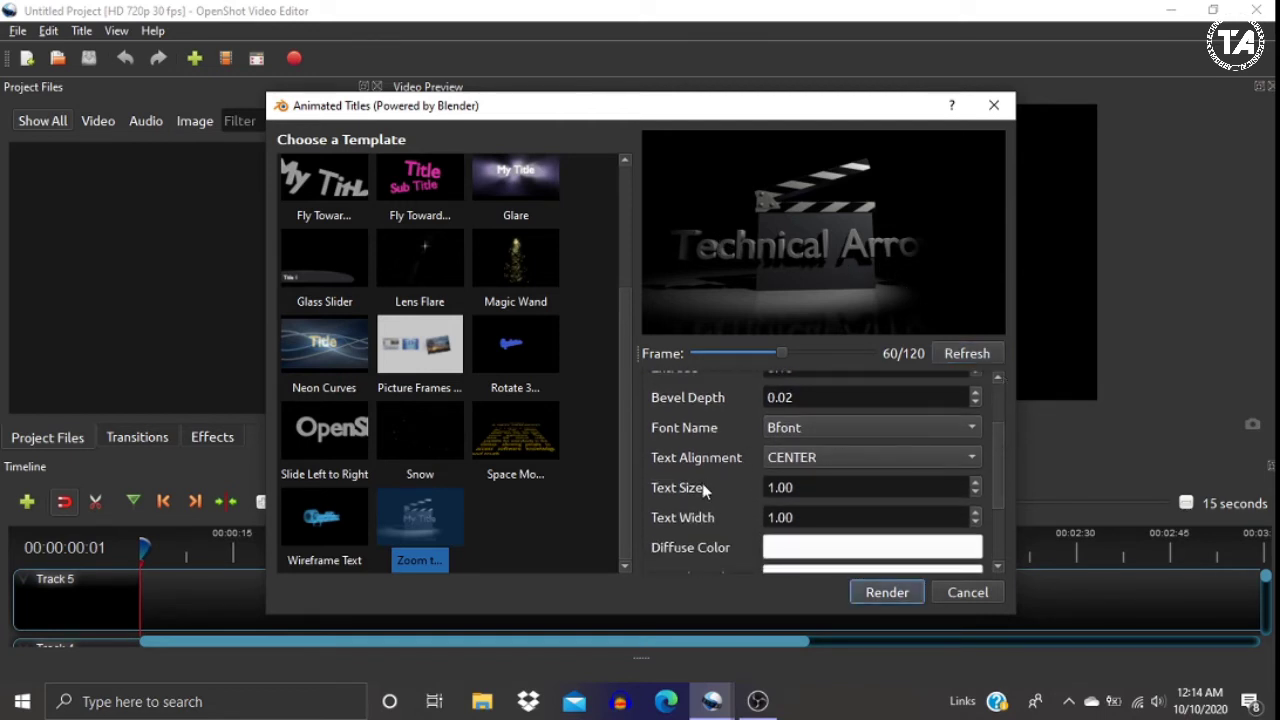
click(823, 487)
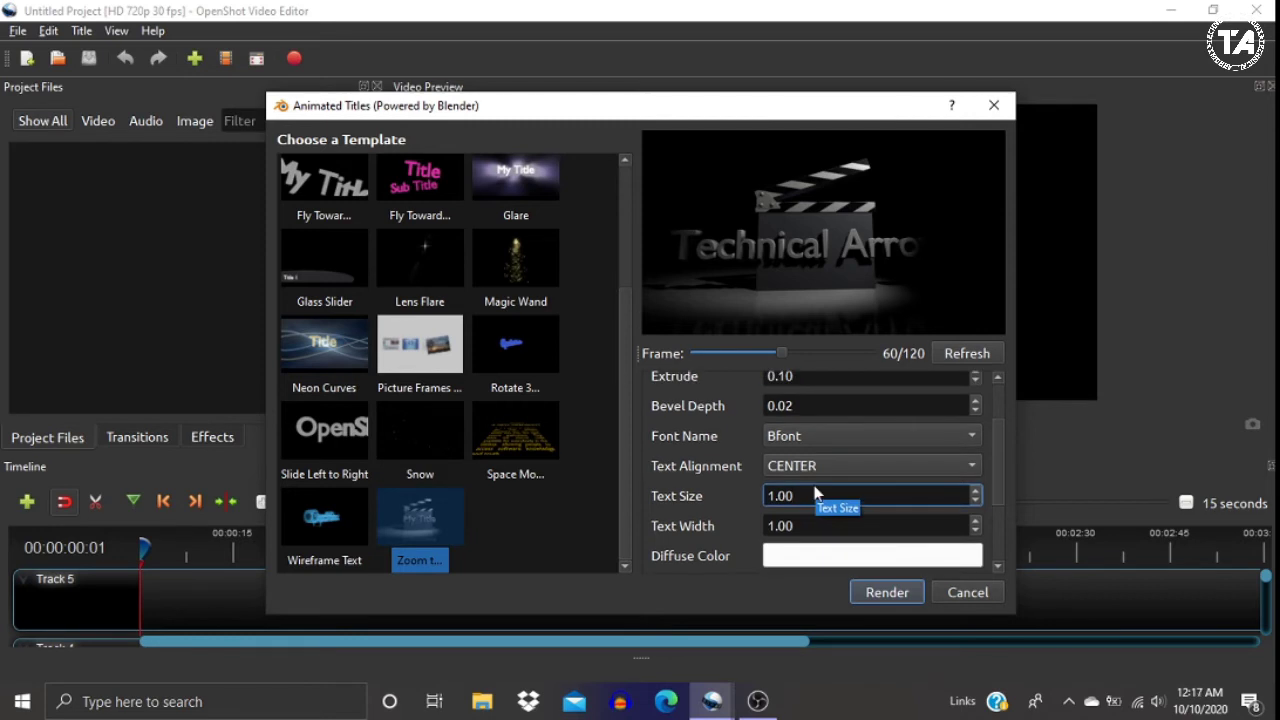
key(BackSpace)
key(BackSpace)
key(BackSpace)
key(BackSpace)
text(0.40)
click(969, 351)
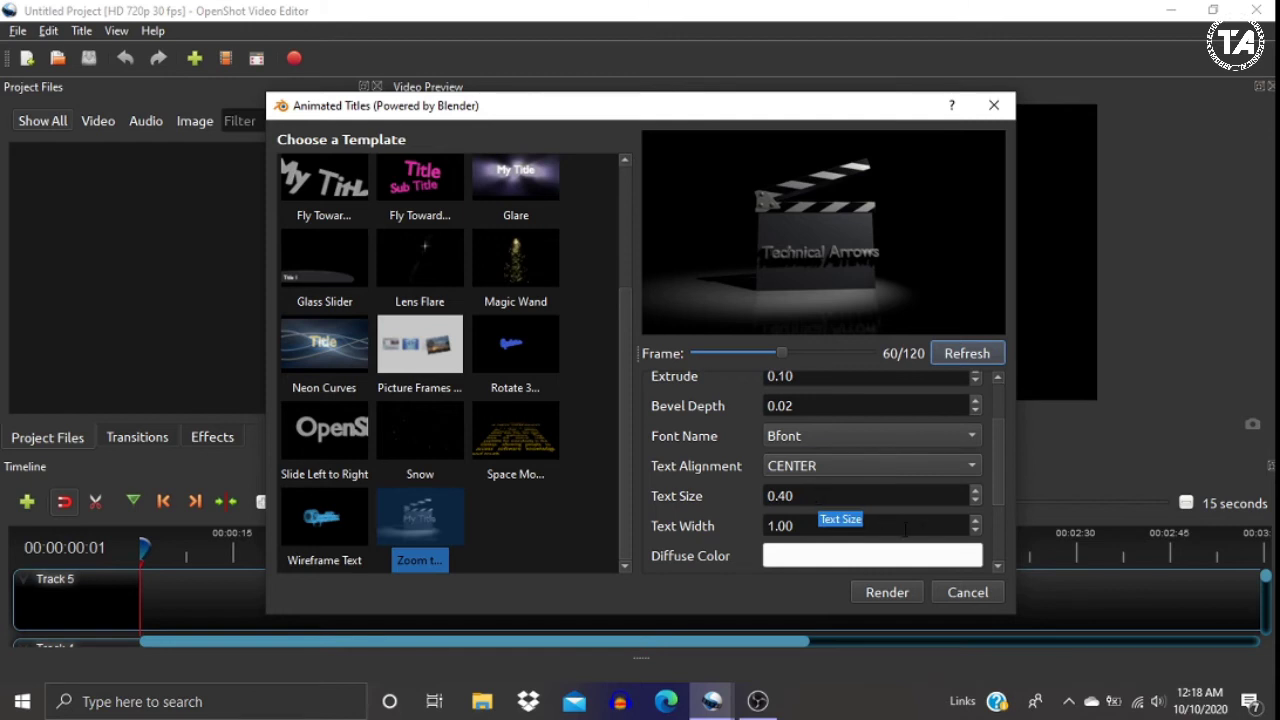
click(974, 501)
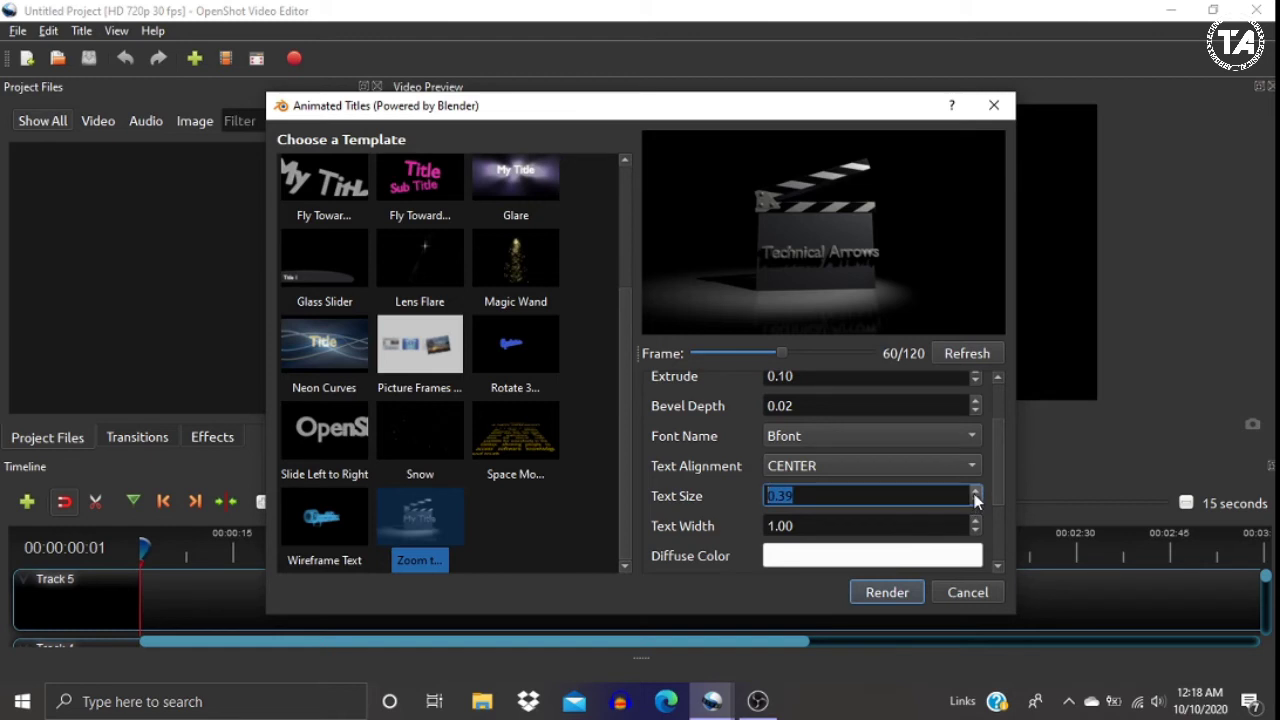
click(974, 490)
click(993, 450)
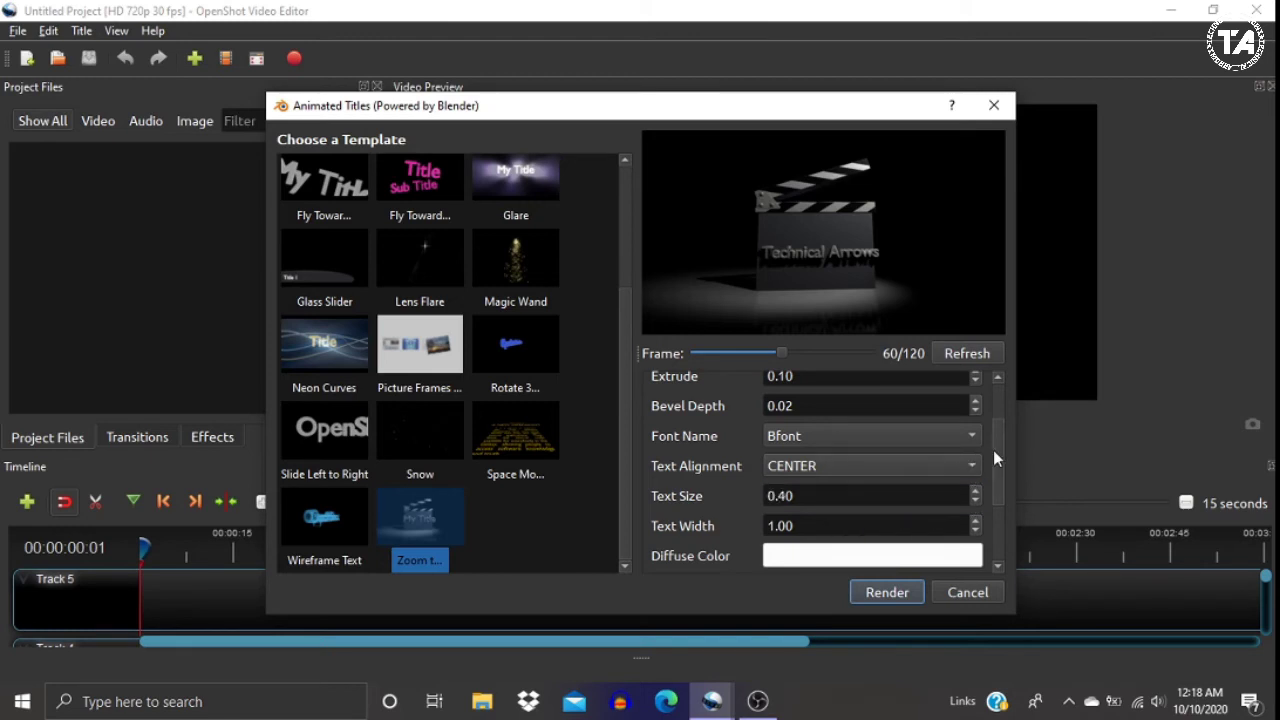
scroll(993, 450, down, 2)
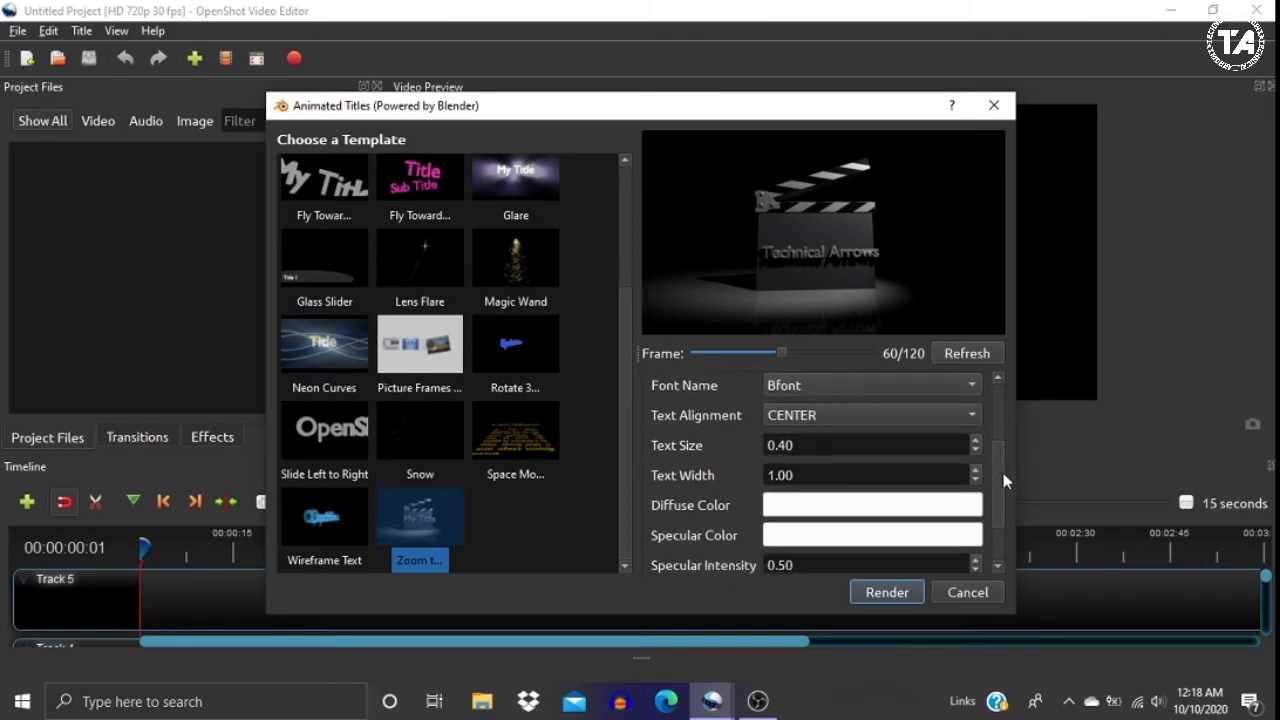
click(810, 506)
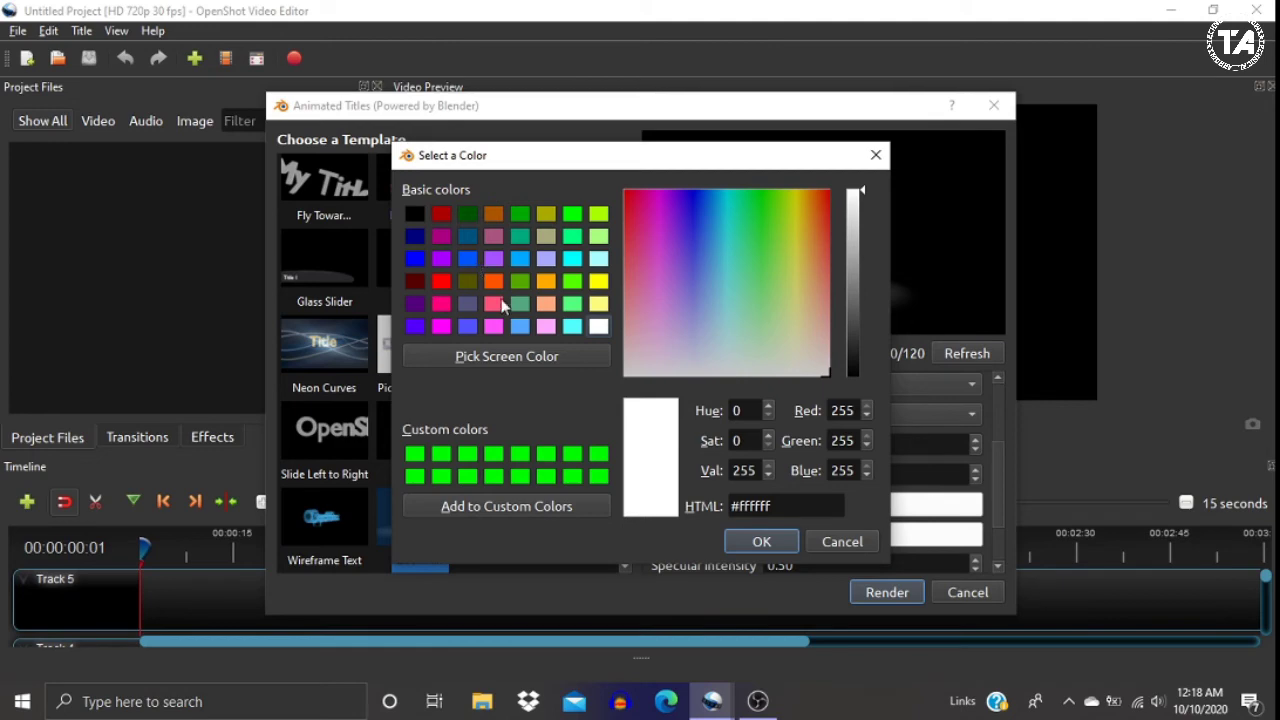
click(836, 541)
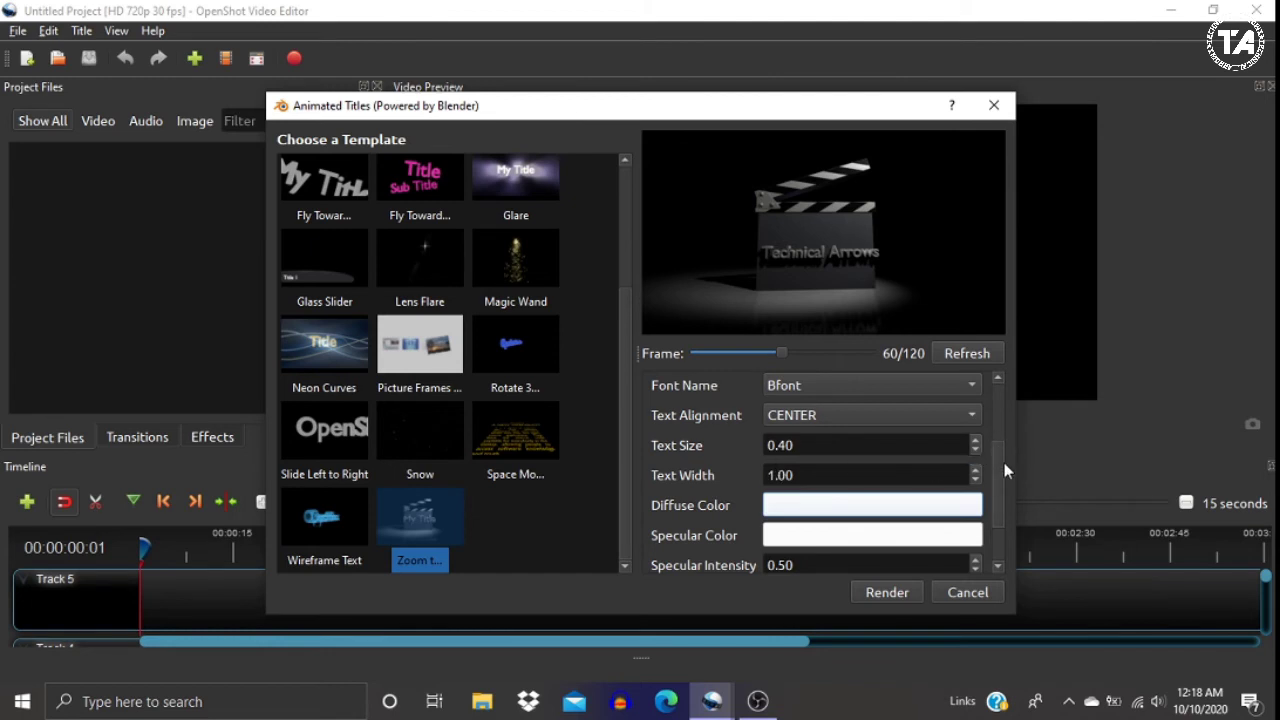
scroll(1000, 466, up, 1)
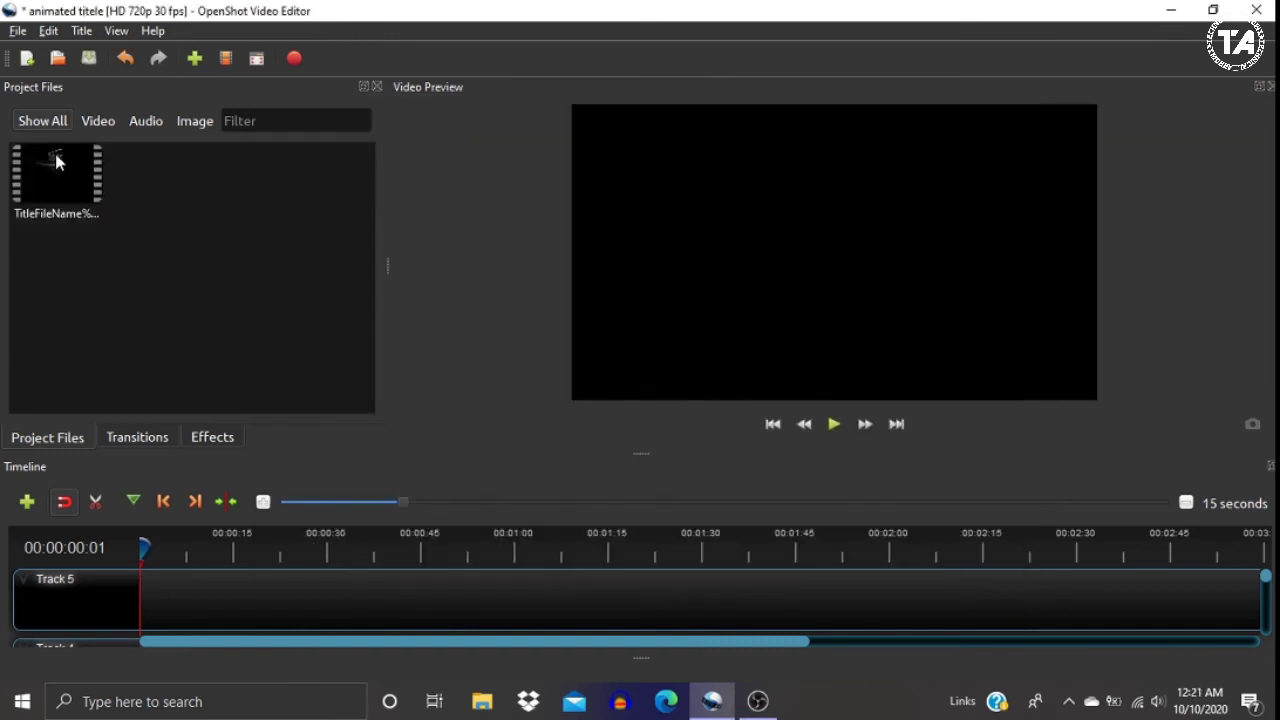
- Place the rendered title clip at the start of Track 5 and play it in an enlarged video preview
drag(56, 163, 152, 595)
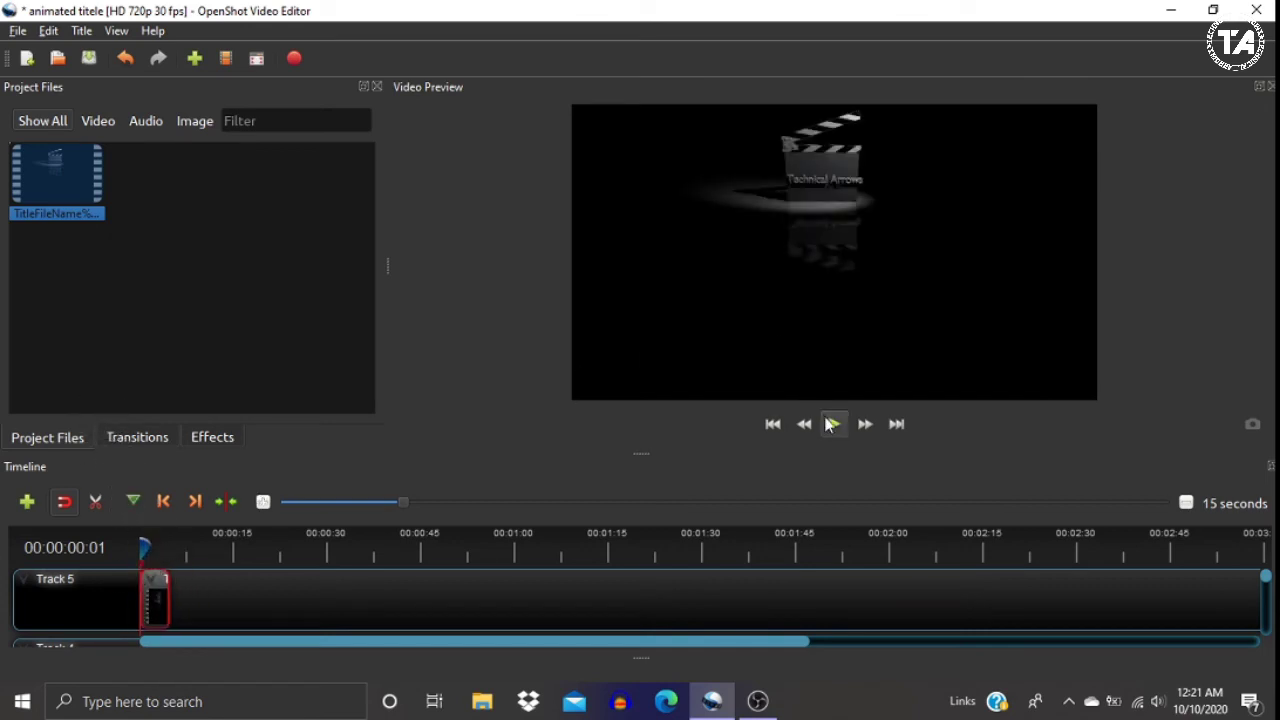
drag(636, 456, 622, 622)
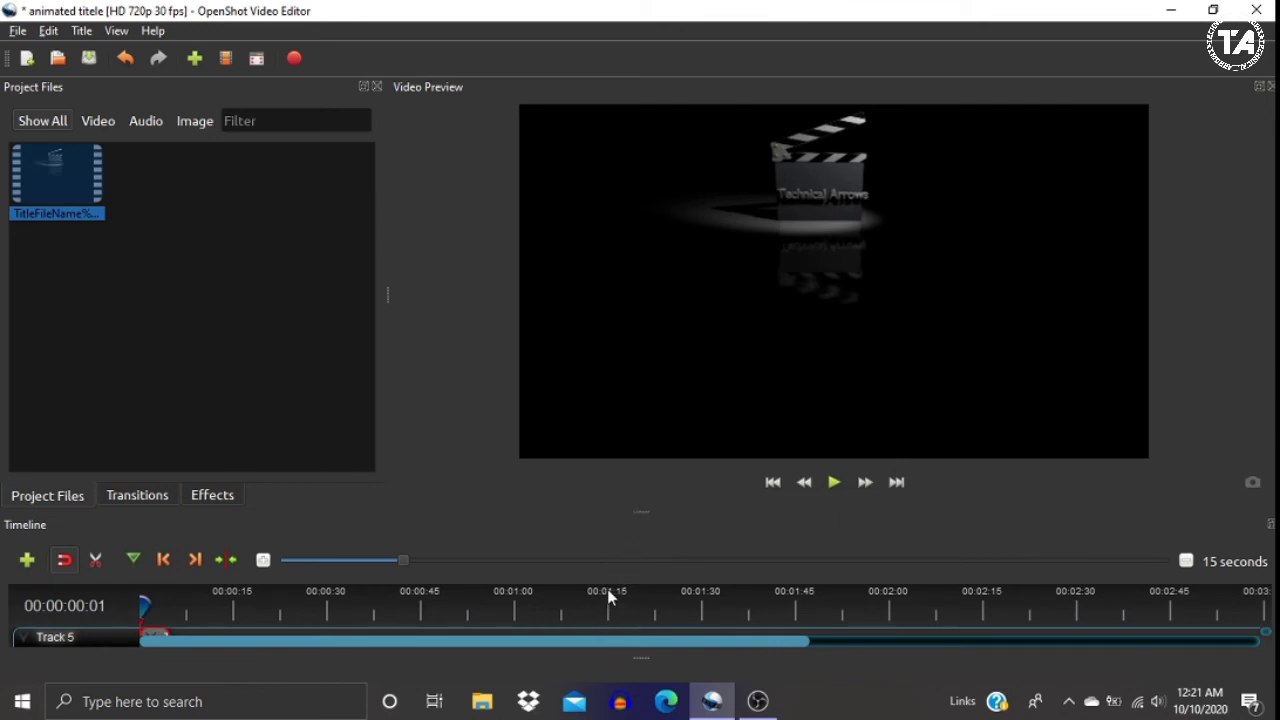
click(834, 484)
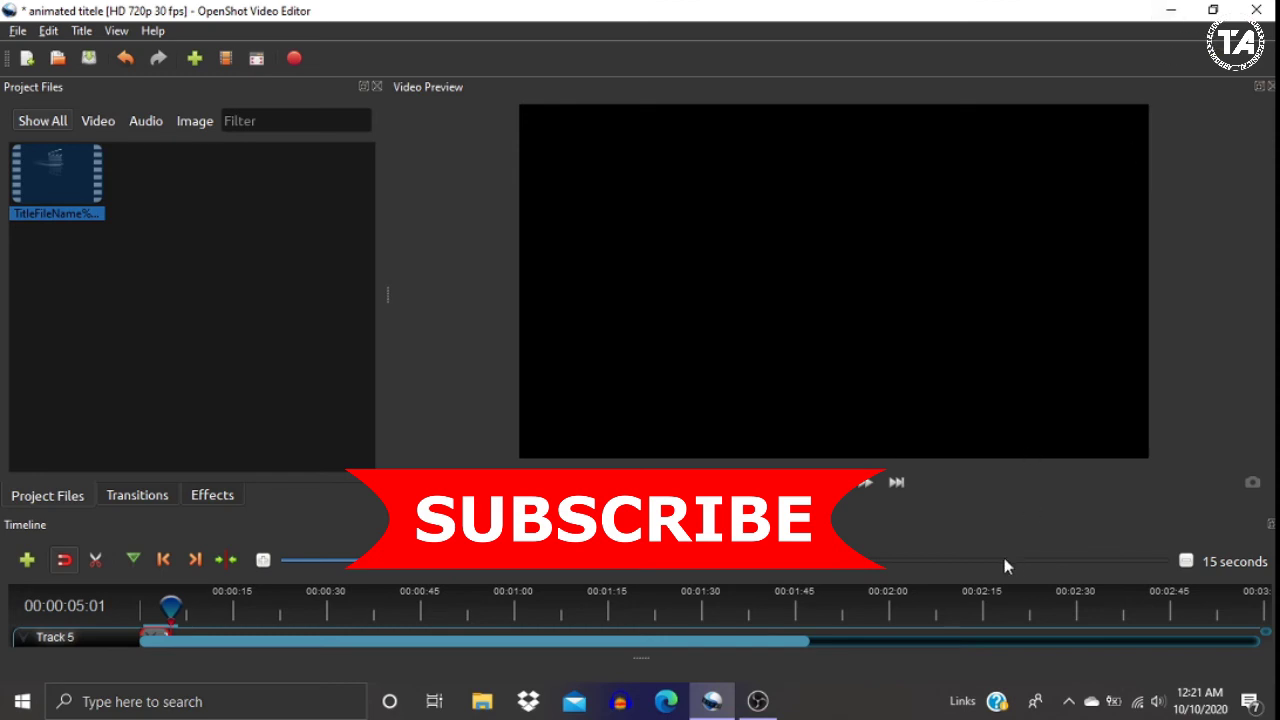
- Enlarge the timeline area, zoom it to a 1-second scale showing the title clip from its start, and save the project
drag(660, 512, 703, 338)
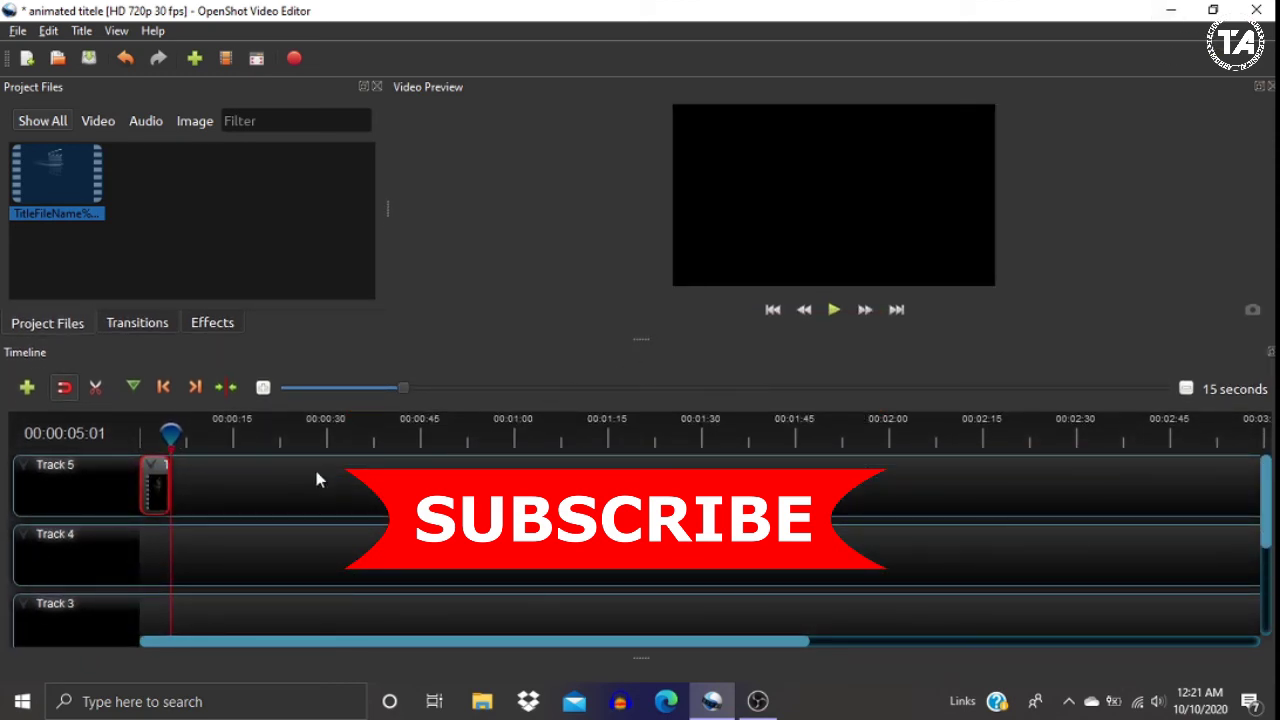
click(263, 387)
click(263, 387)
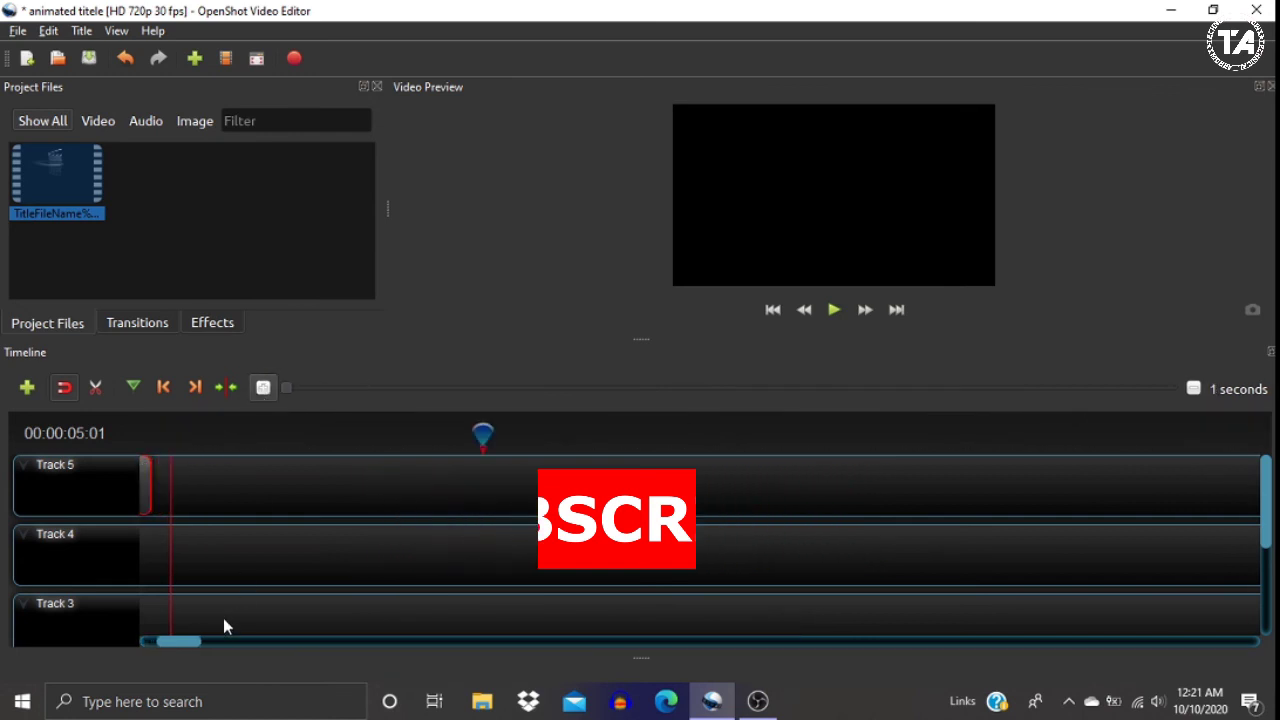
drag(175, 639, 158, 640)
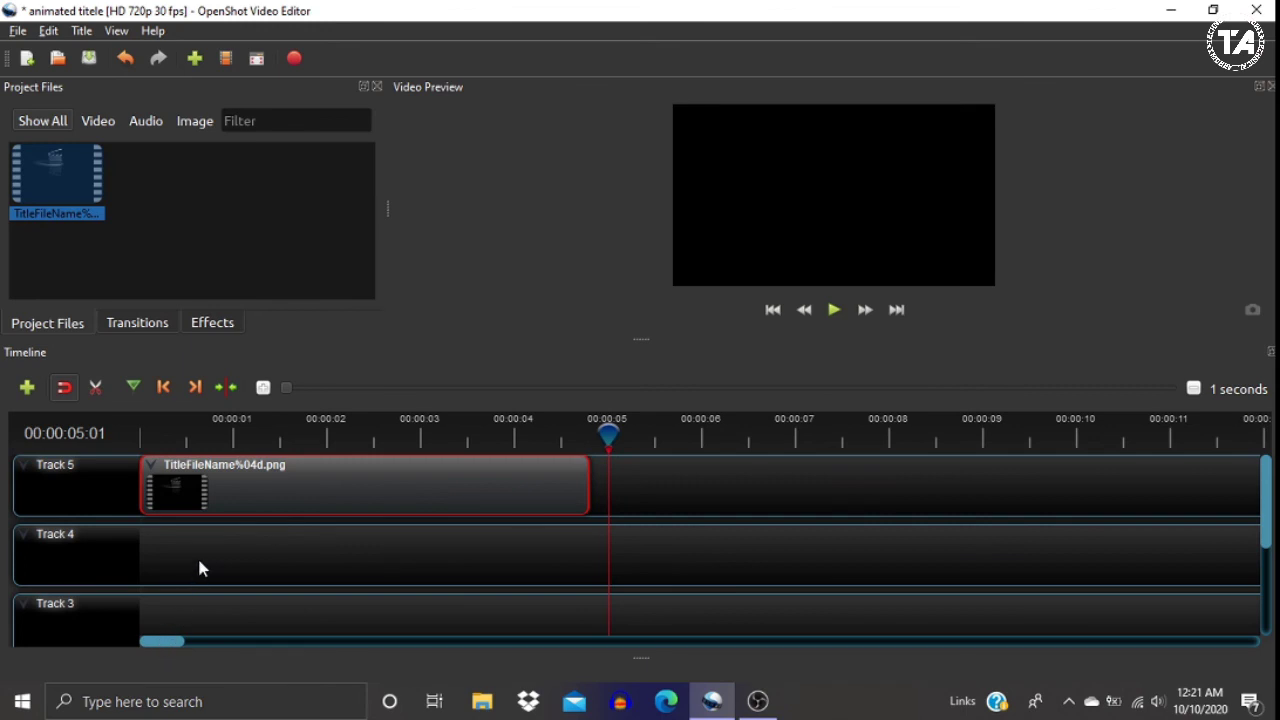
key(ctrl+s)
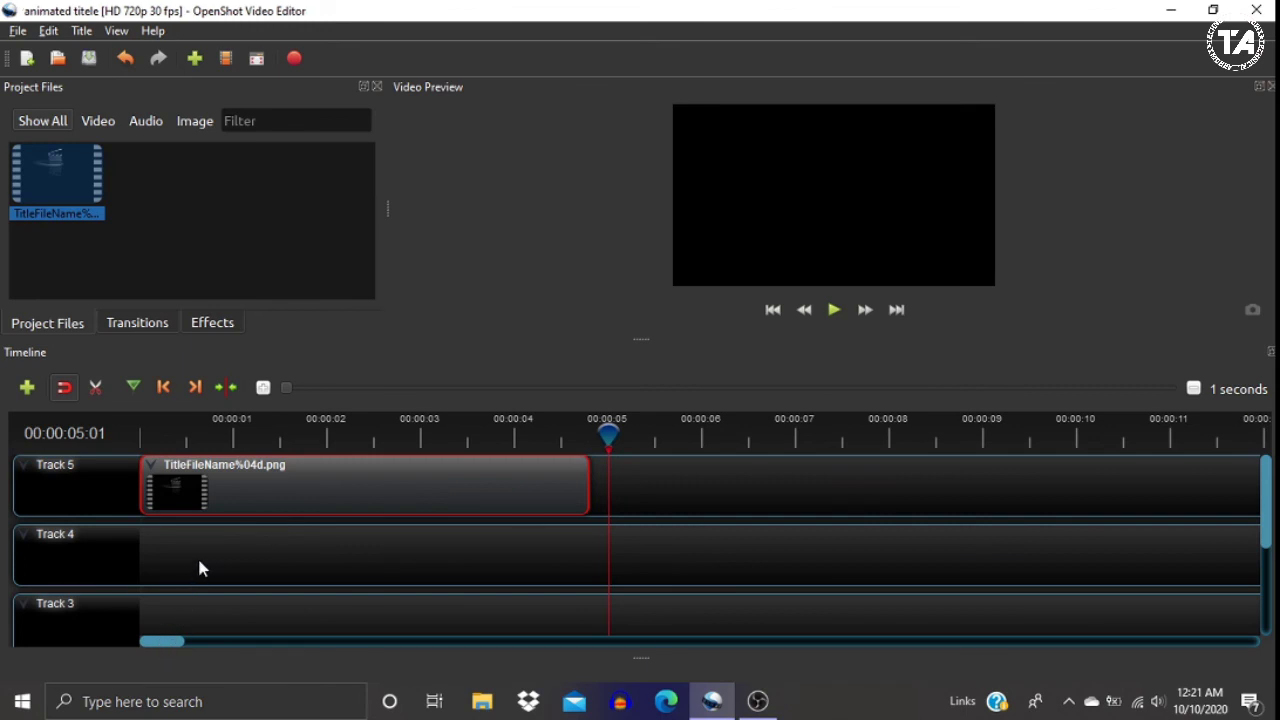